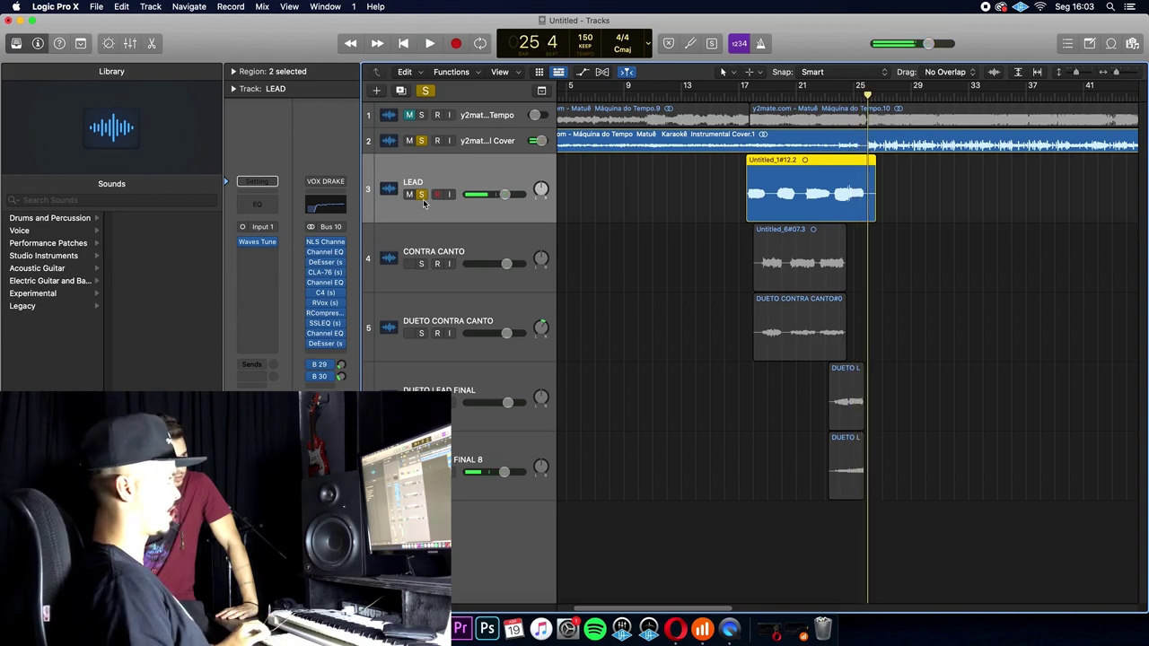
# Step: Play back the LEAD vocal soloed without the instrumental from about bar 17, and clear its solo when finished
pyautogui.click(751, 97)
pyautogui.press('space')
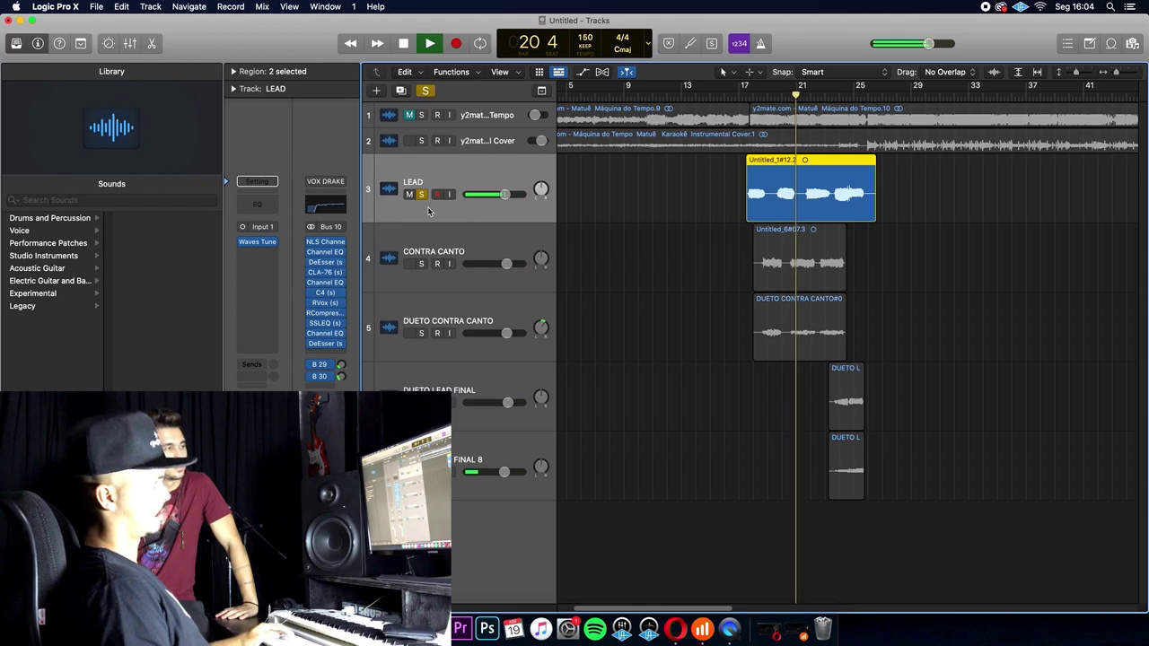
pyautogui.press('space')
pyautogui.click(421, 194)
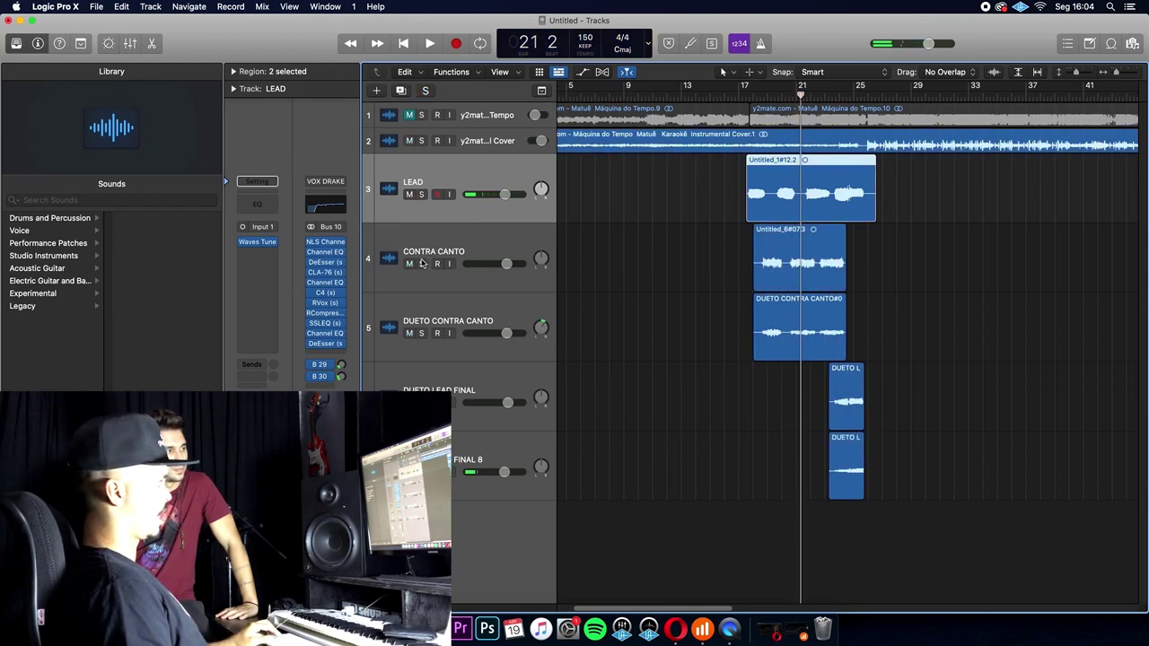
# Step: Solo the CONTRA CANTO track and play it from about bar 17, adding the instrumental cover during playback
pyautogui.click(421, 264)
pyautogui.click(419, 249)
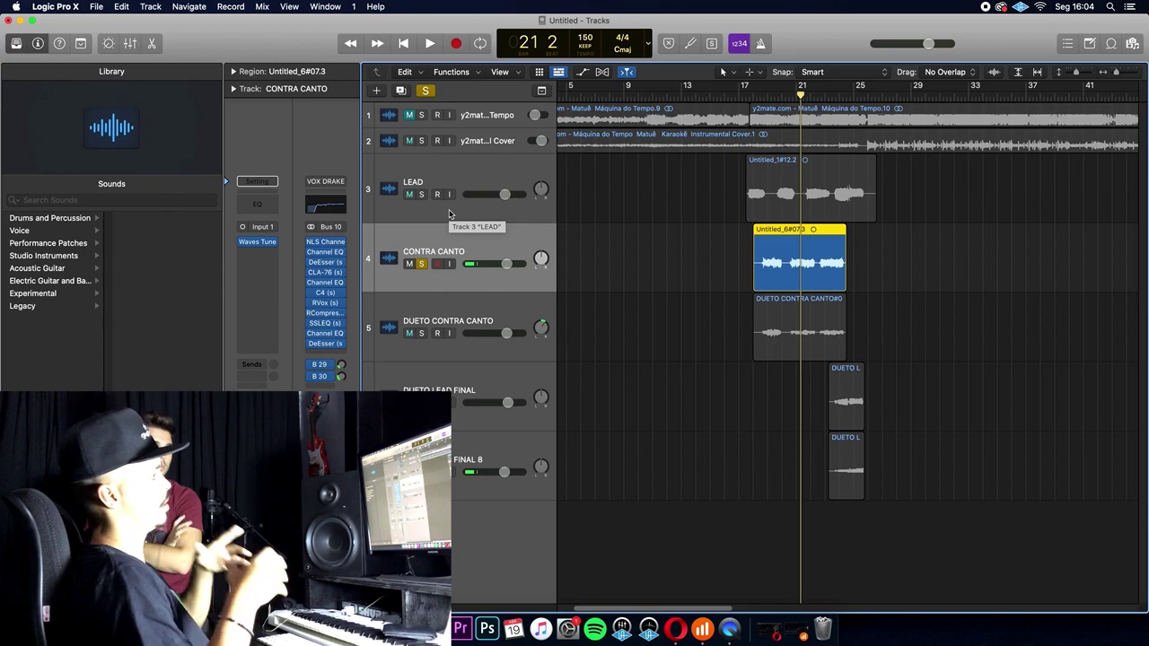
pyautogui.click(743, 99)
pyautogui.press('space')
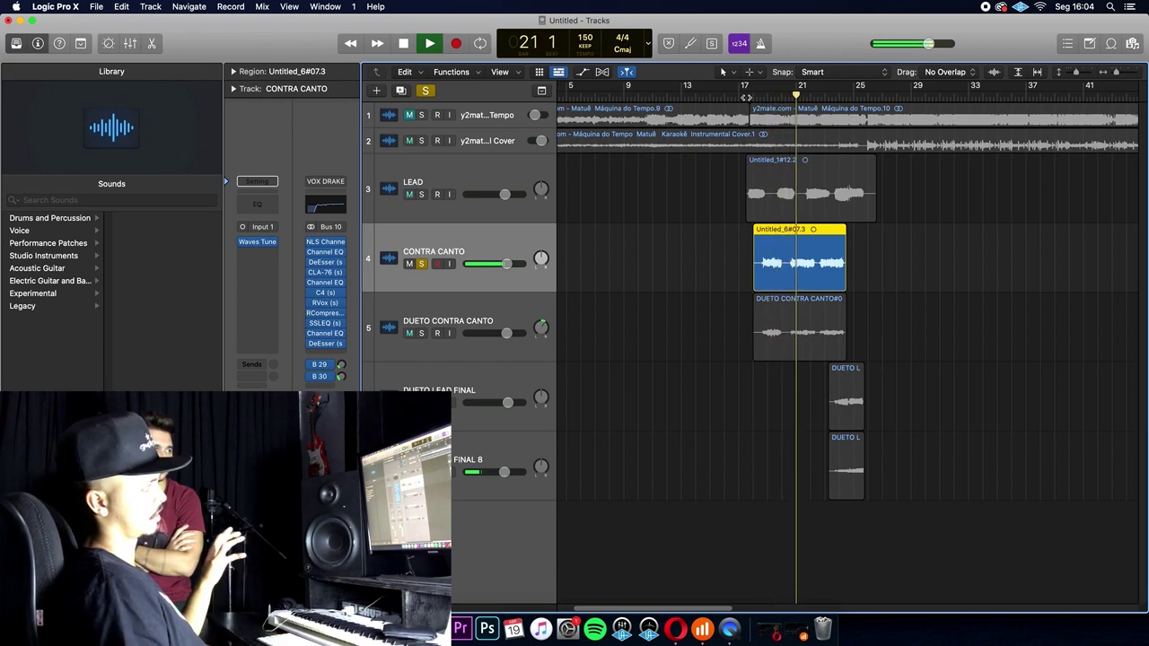
pyautogui.click(421, 141)
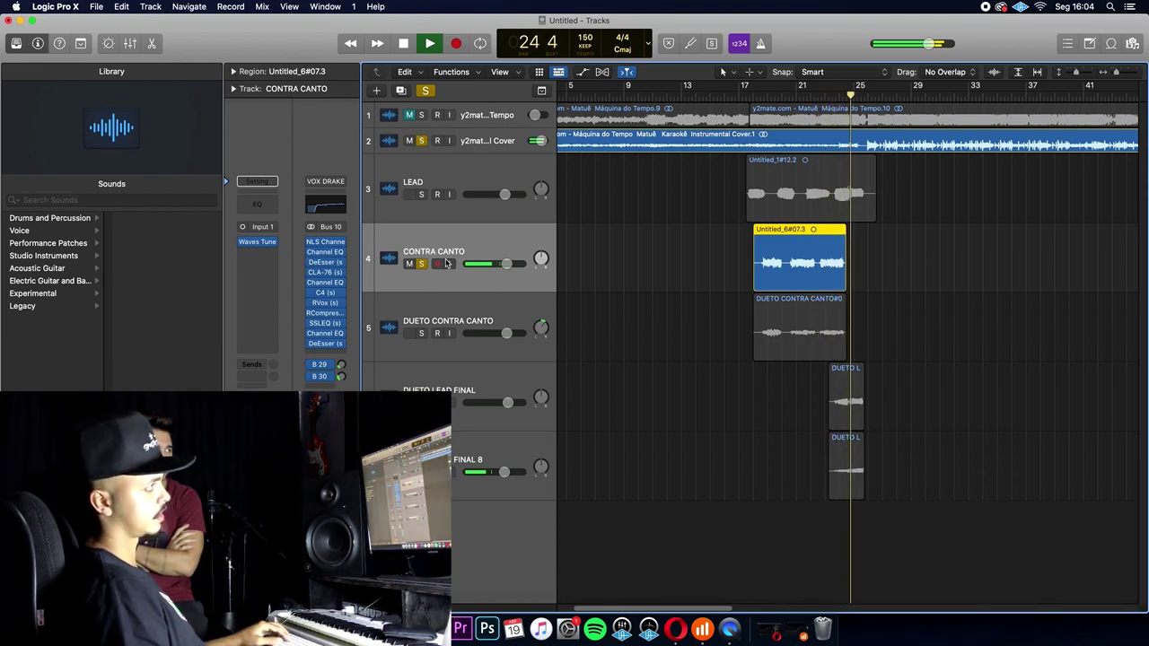
# Step: Audition LEAD and CONTRA CANTO together from about bar 17, switching the instrumental cover's solo off and on during playback
pyautogui.click(421, 194)
pyautogui.press('space')
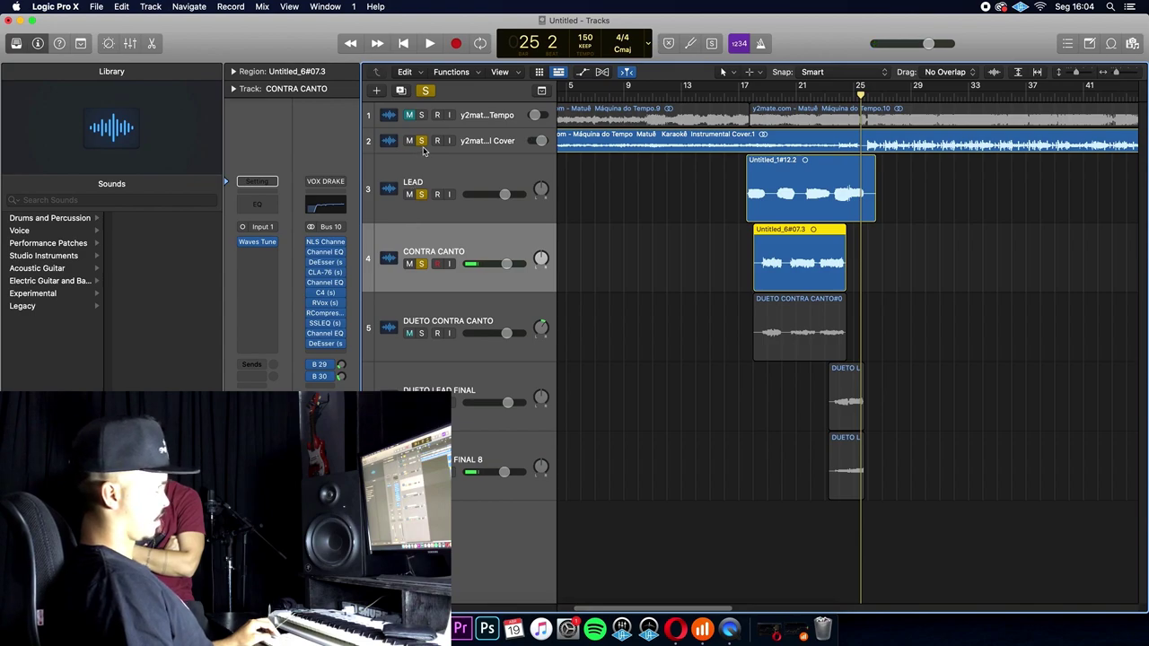
pyautogui.click(750, 96)
pyautogui.press('space')
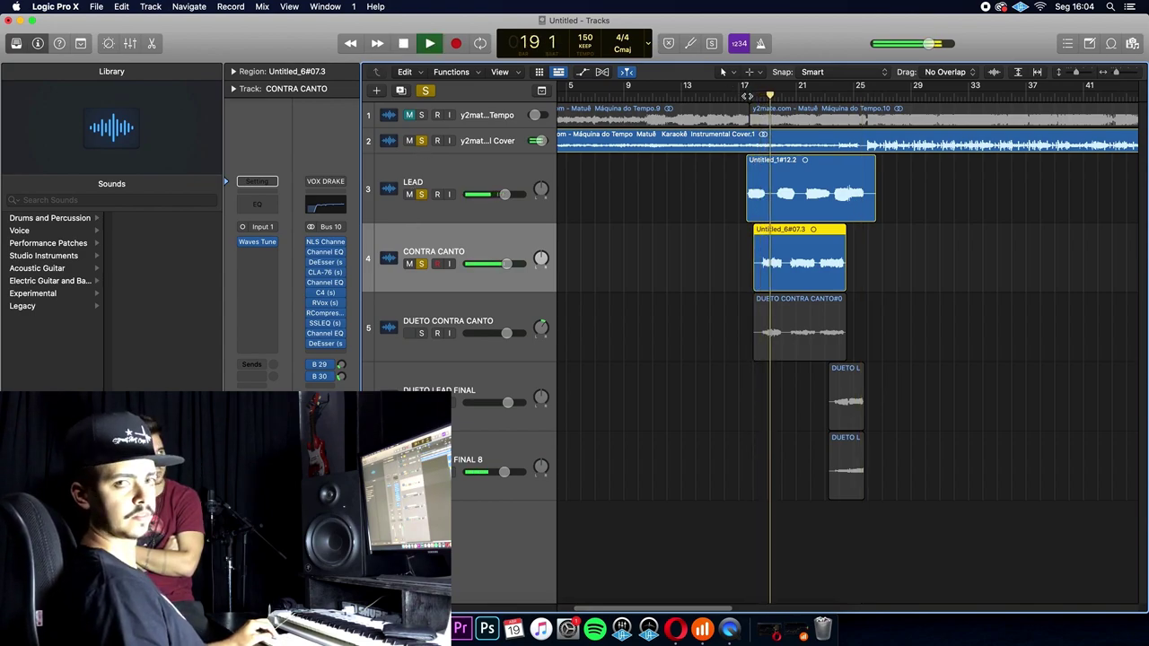
pyautogui.click(422, 141)
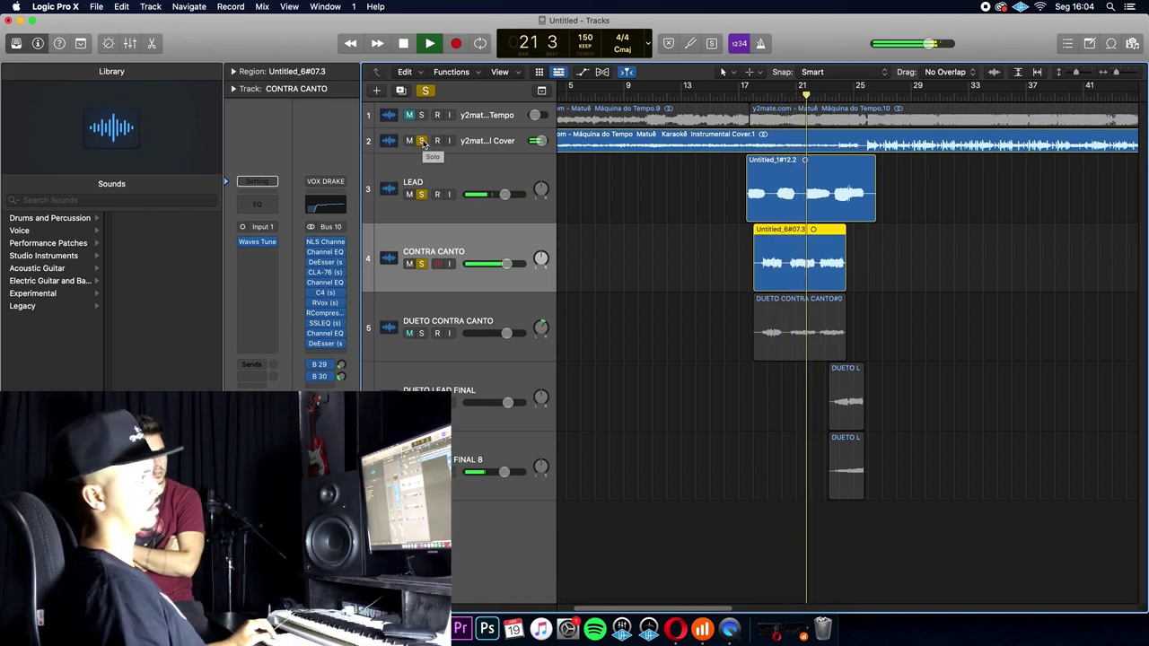
pyautogui.click(422, 141)
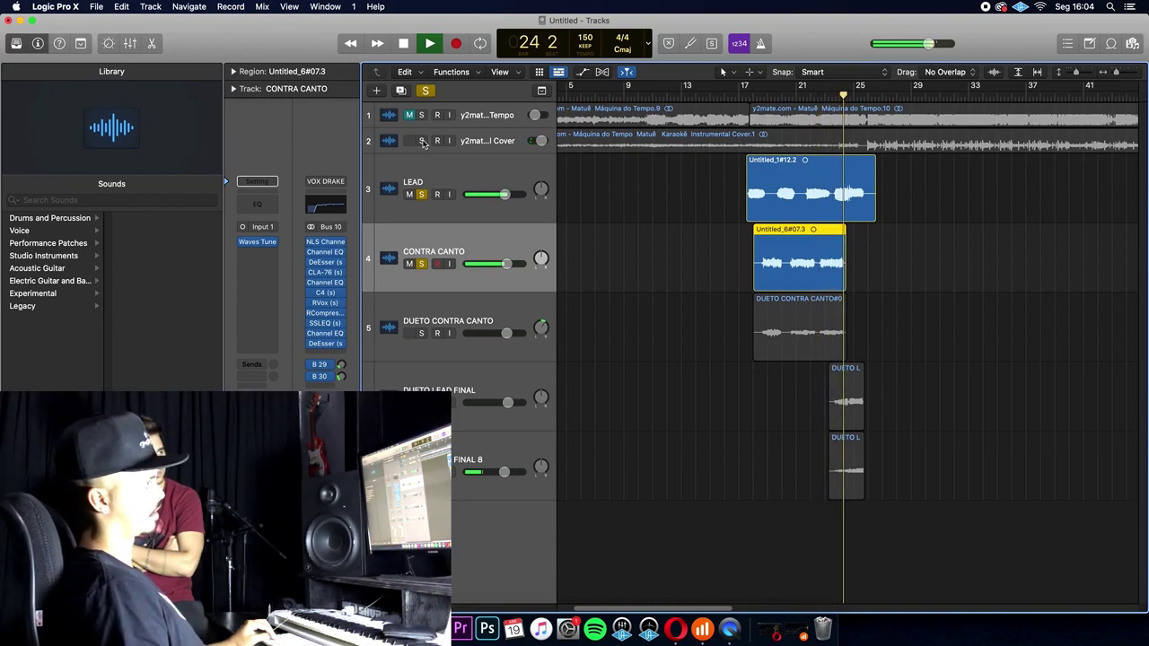
pyautogui.click(422, 141)
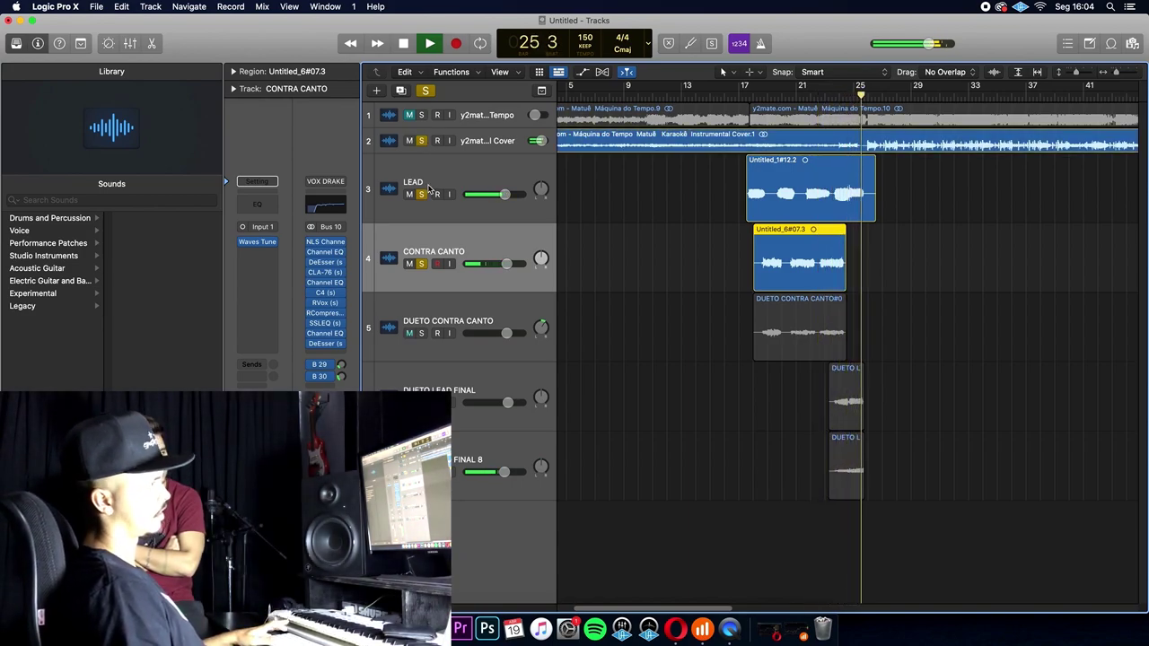
# Step: Solo only DUETO CONTRA CANTO and play it from bar 17, bringing in the instrumental cover before stopping
pyautogui.click(422, 264)
pyautogui.click(429, 306)
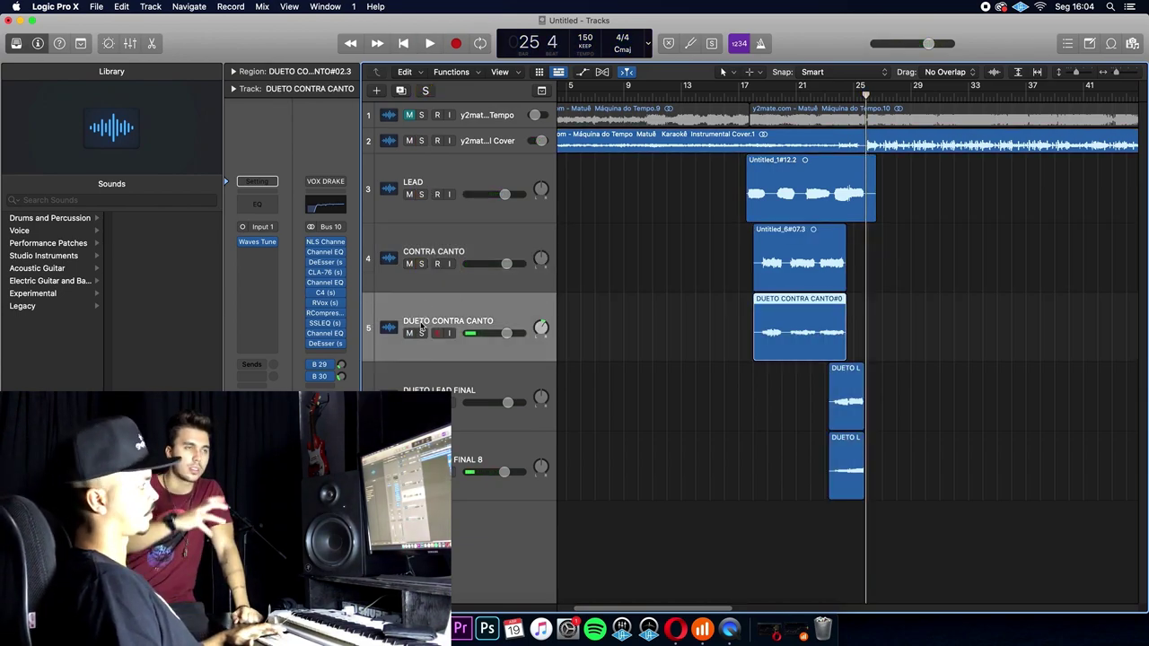
pyautogui.click(420, 334)
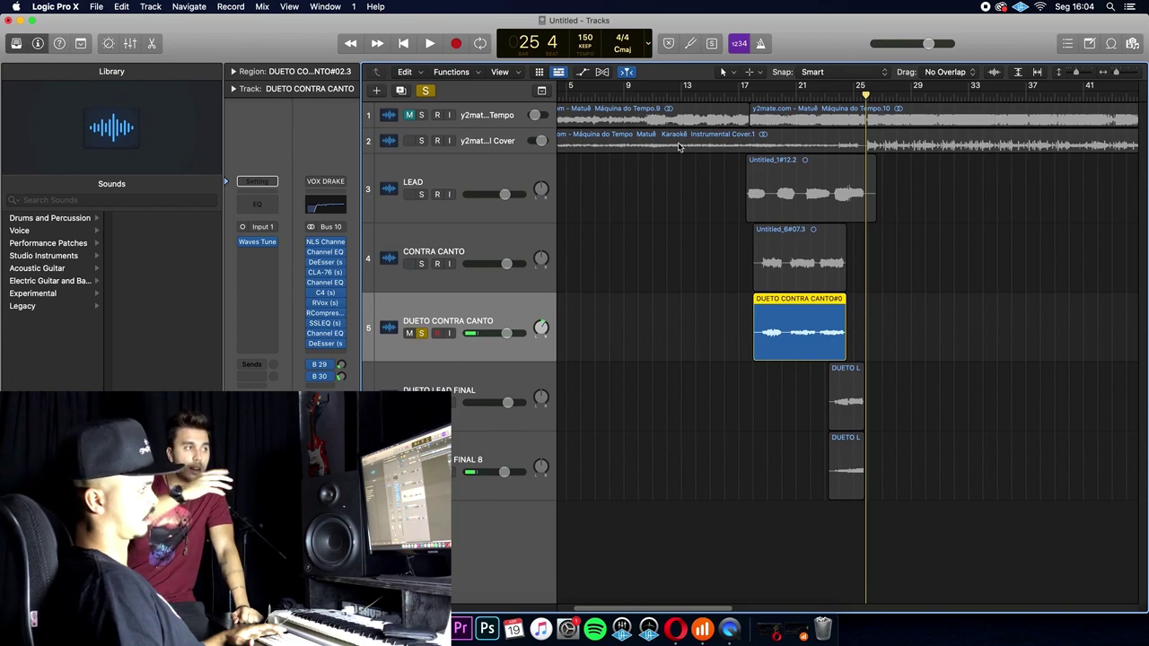
pyautogui.moveTo(761, 94); pyautogui.dragTo(745, 95)
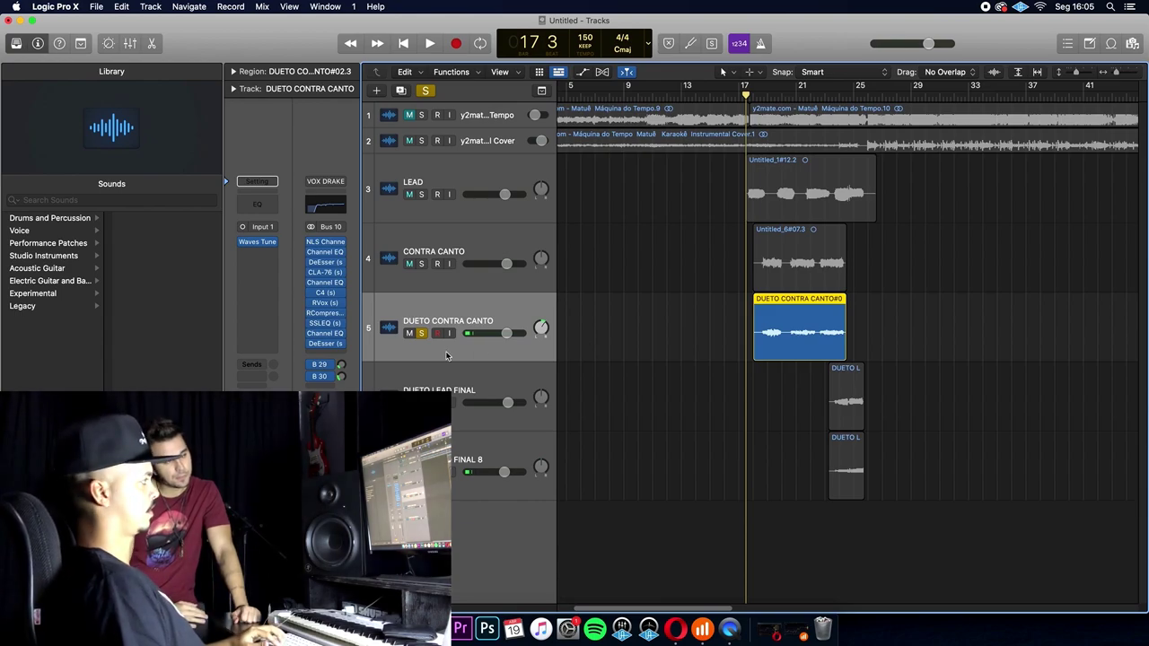
pyautogui.press('space')
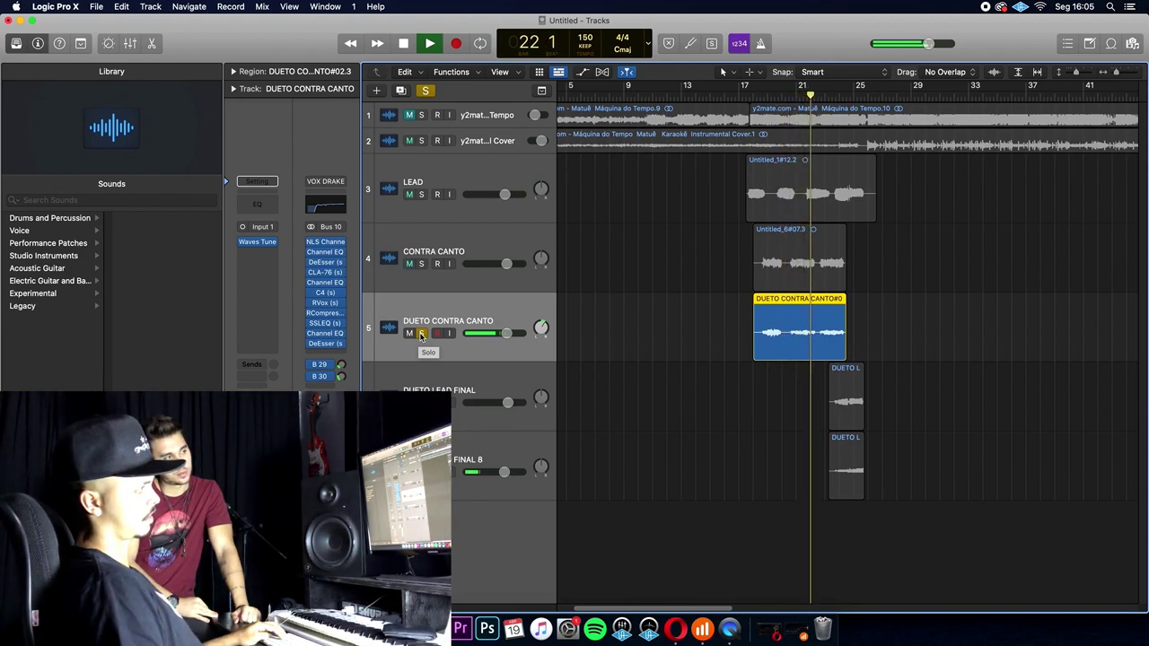
pyautogui.click(422, 141)
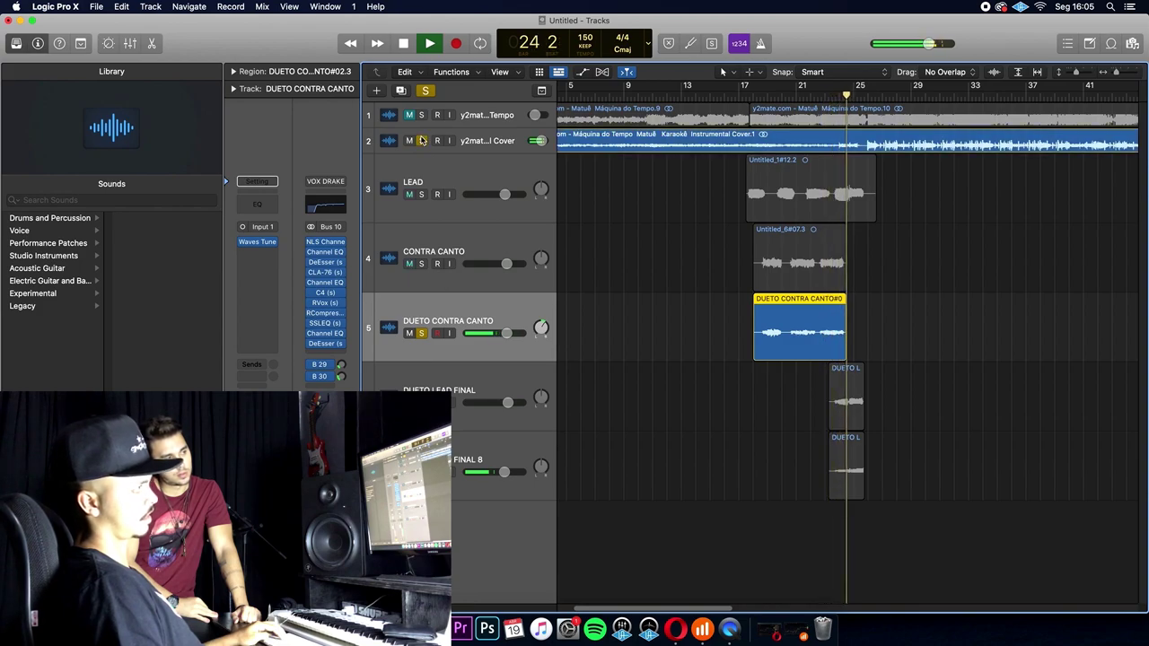
pyautogui.press('space')
# Step: Play CONTRA CANTO and DUETO CONTRA CANTO soloed together from bar 17, without the instrumental cover
pyautogui.click(421, 264)
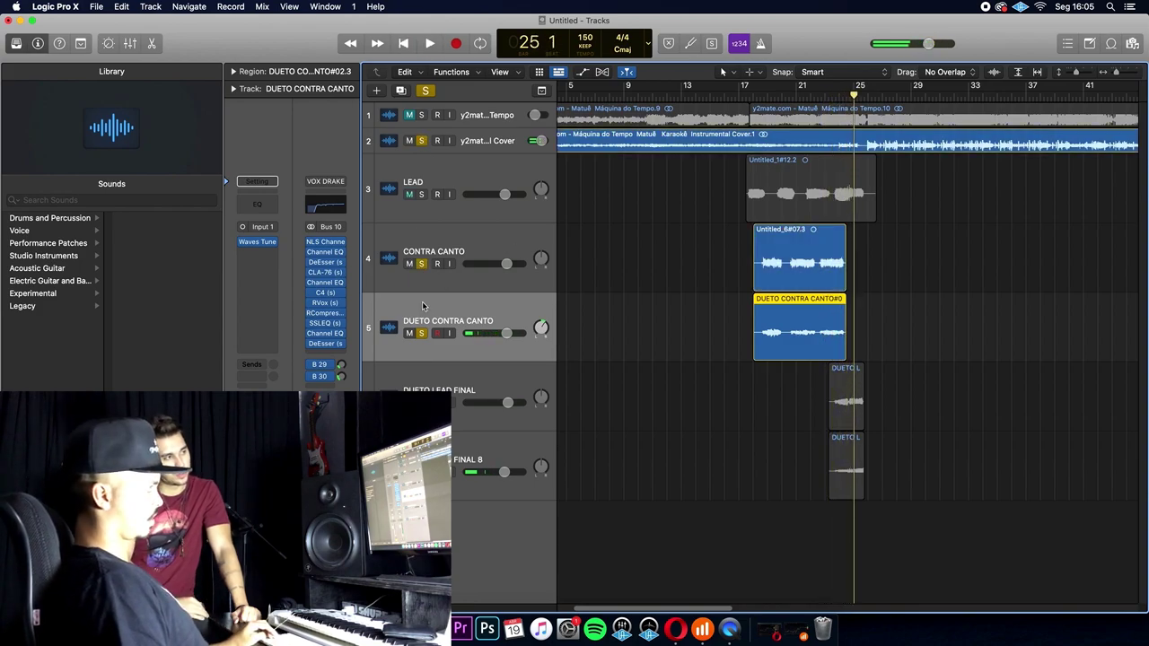
pyautogui.click(419, 142)
pyautogui.click(742, 97)
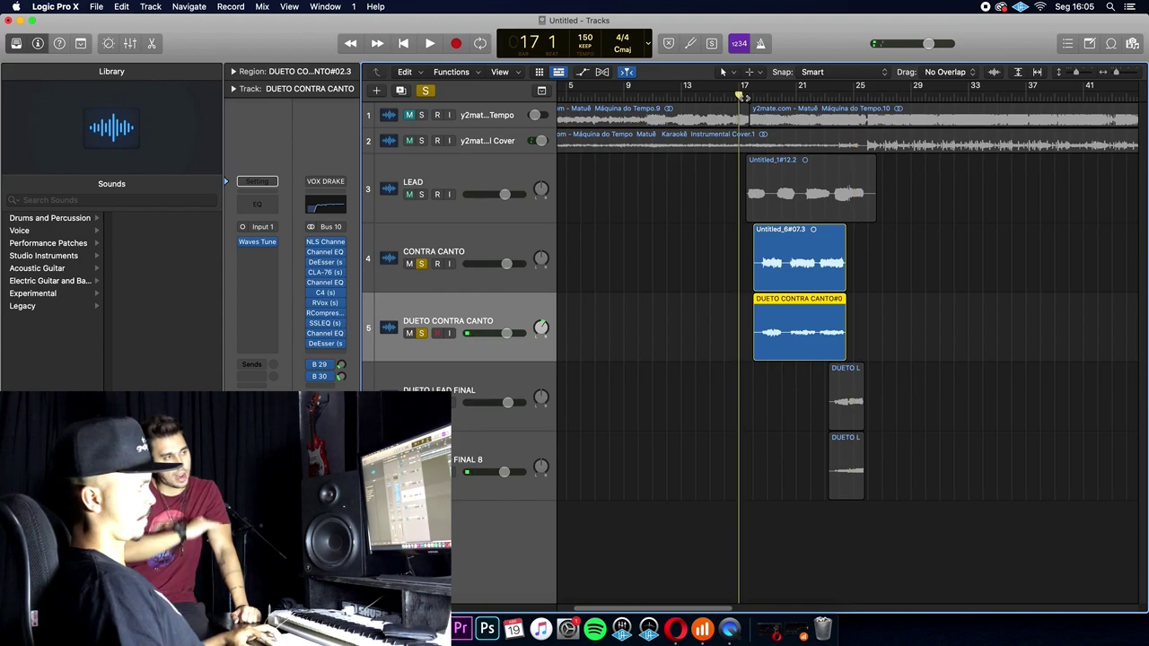
pyautogui.press('space')
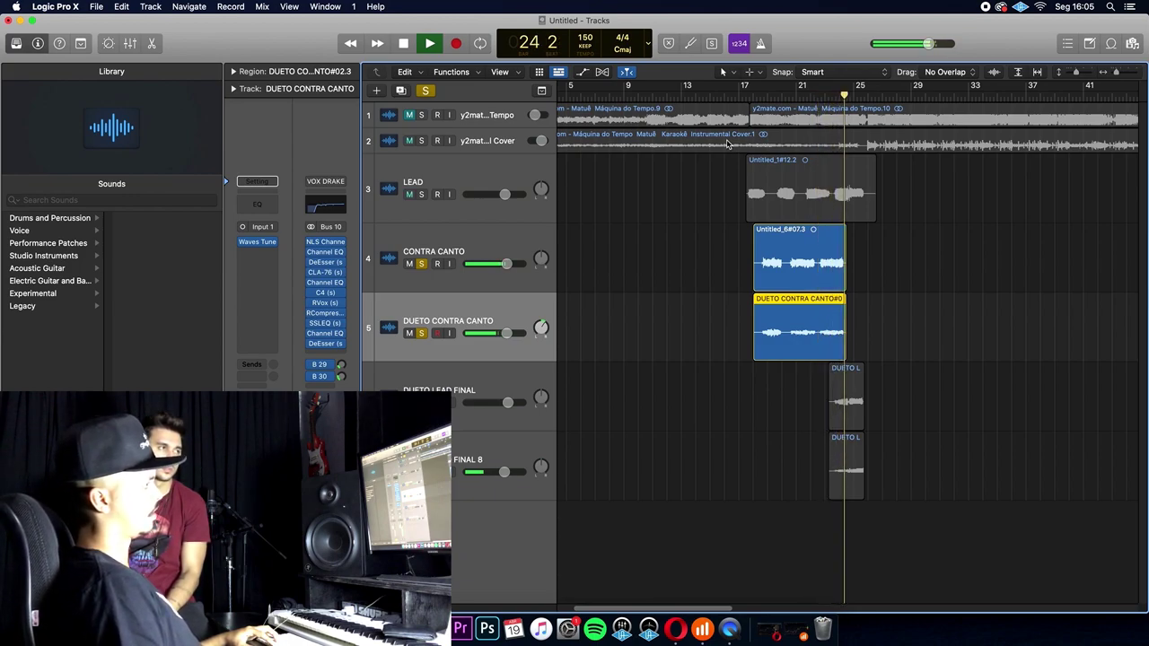
# Step: Add the instrumental cover and LEAD to the soloed tracks and play the combination from about bar 18
pyautogui.click(421, 141)
pyautogui.click(421, 196)
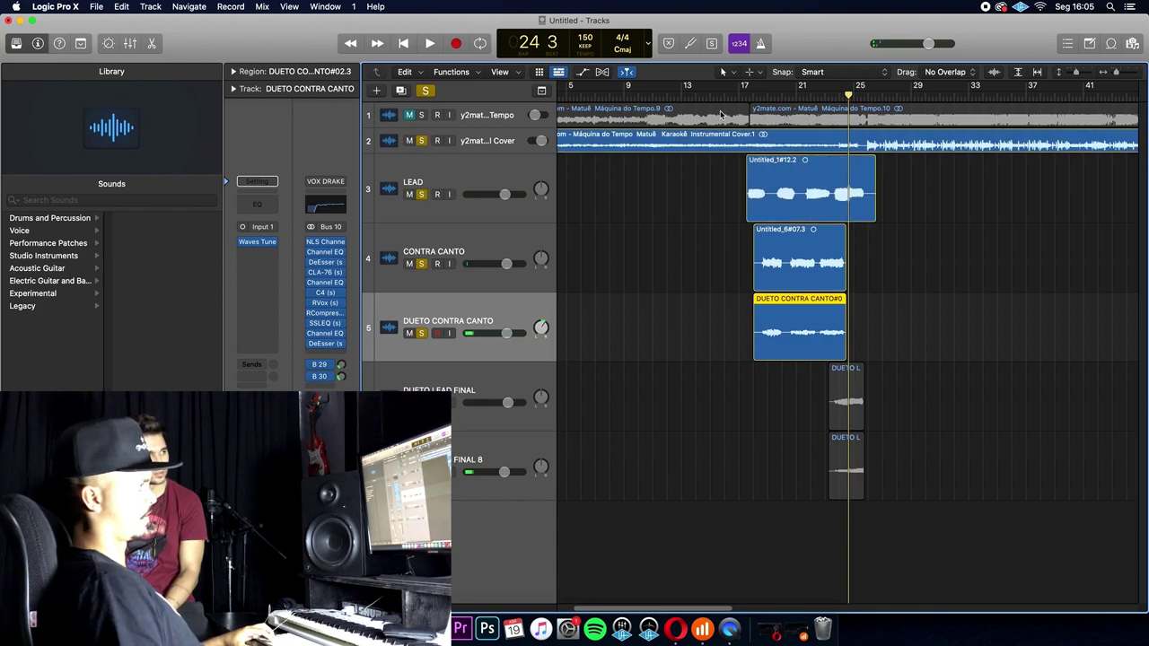
pyautogui.doubleClick(757, 100)
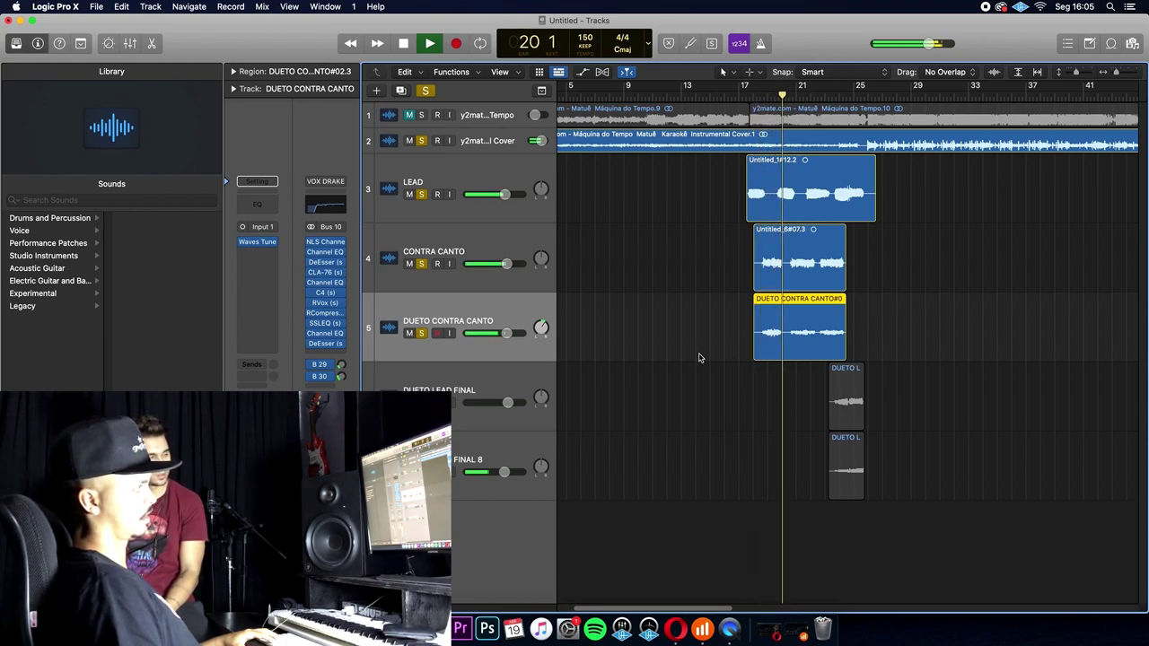
# Step: Lower the DUETO CONTRA CANTO track's volume slightly during playback, and stop
pyautogui.moveTo(507, 334); pyautogui.dragTo(501, 333)
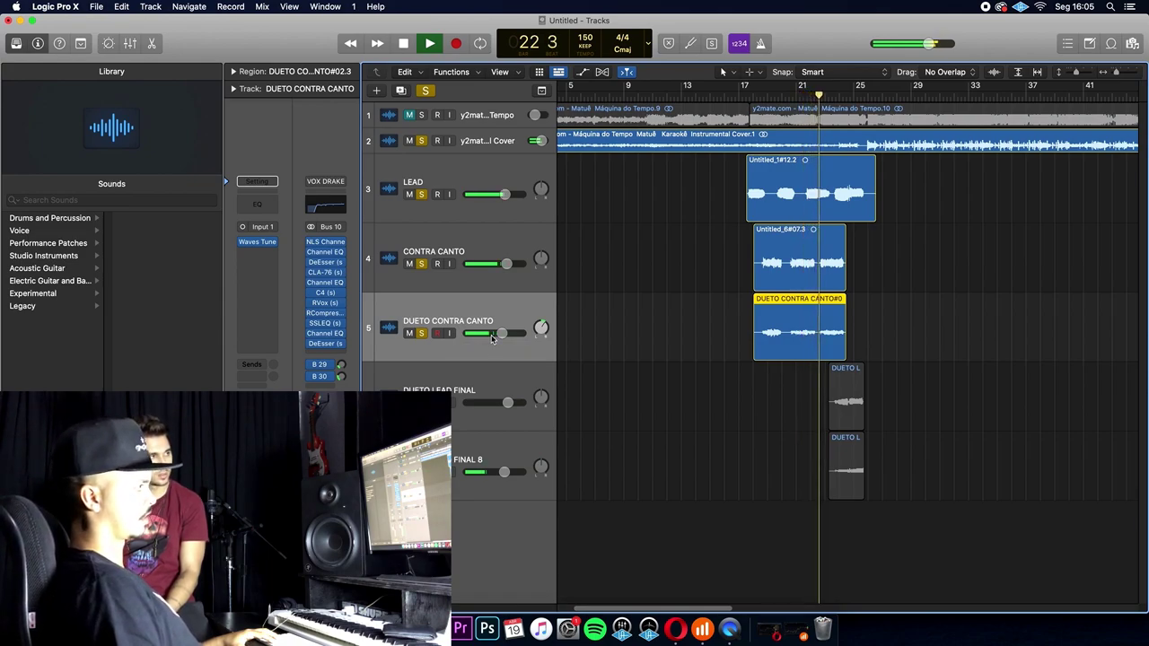
pyautogui.moveTo(500, 333); pyautogui.dragTo(504, 336)
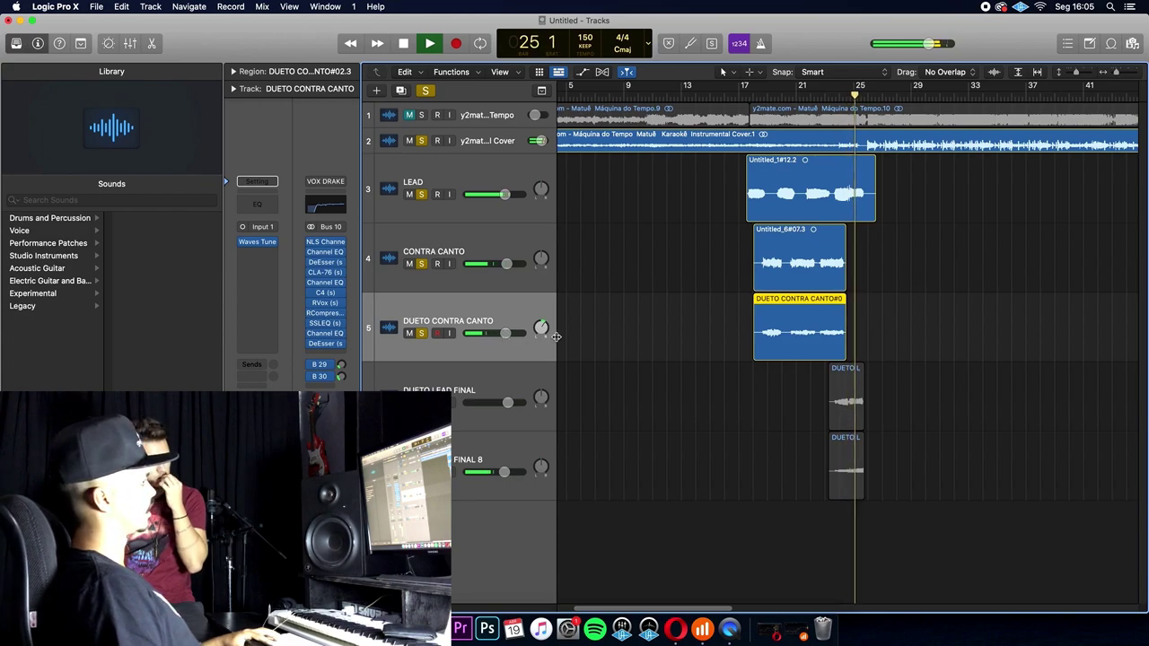
pyautogui.press('space')
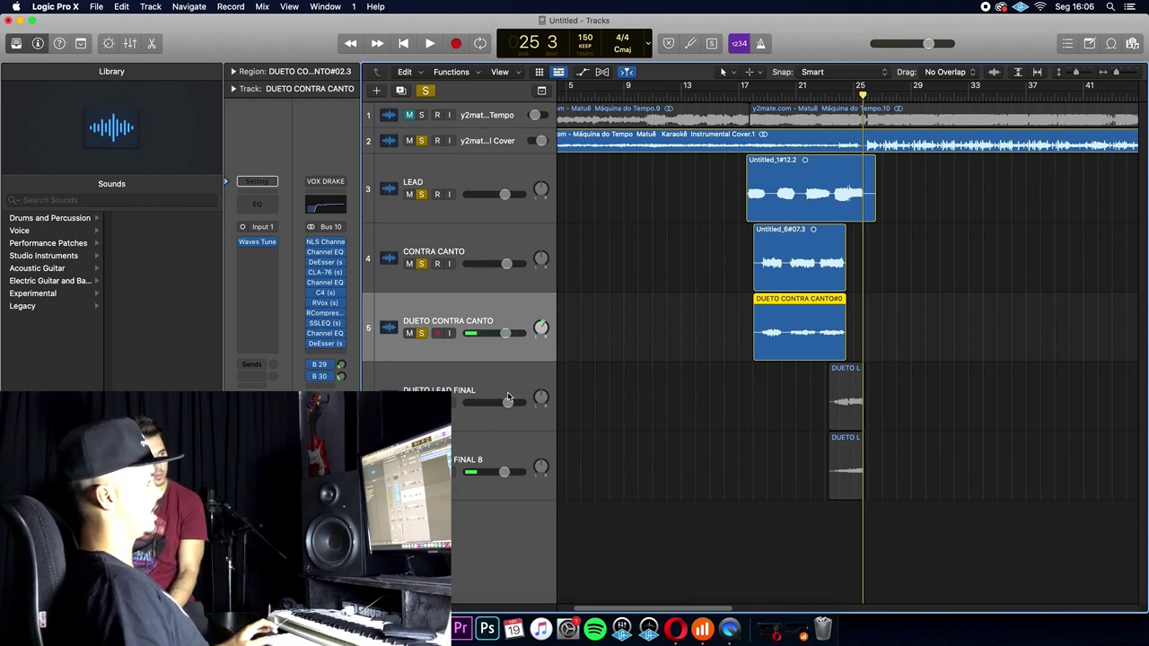
# Step: Clear the existing solos, solo DUETO LEAD FINAL and play it from about bar 23
pyautogui.click(433, 373)
pyautogui.press('ctrl+alt+super+s')
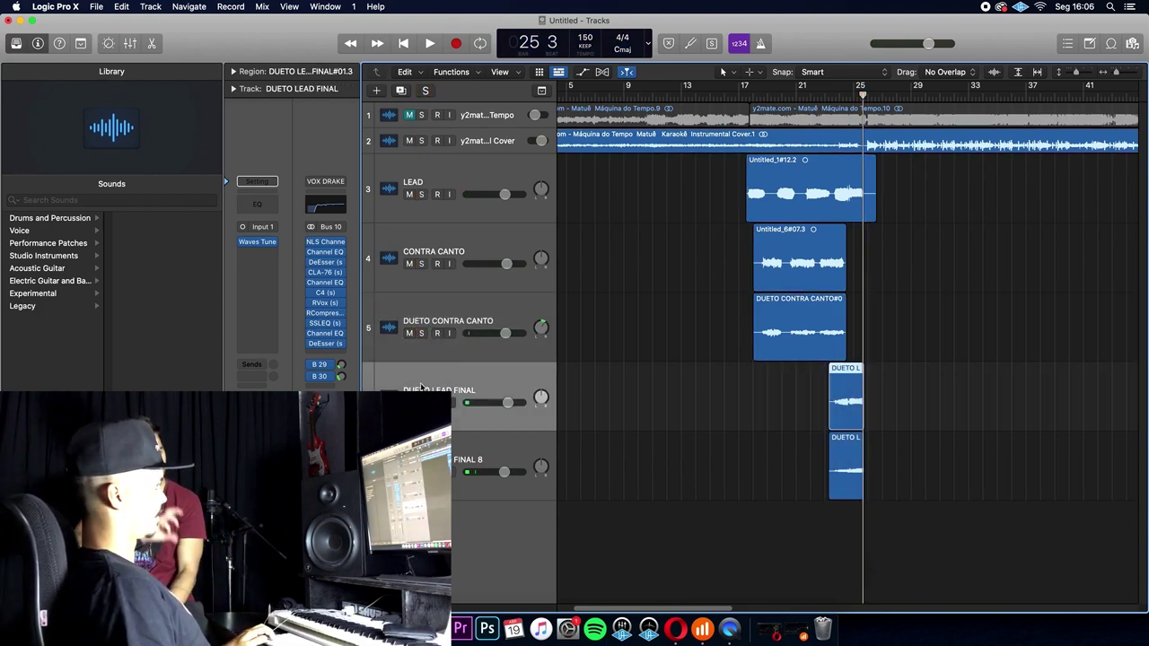
pyautogui.hotkey('ctrl', 's')
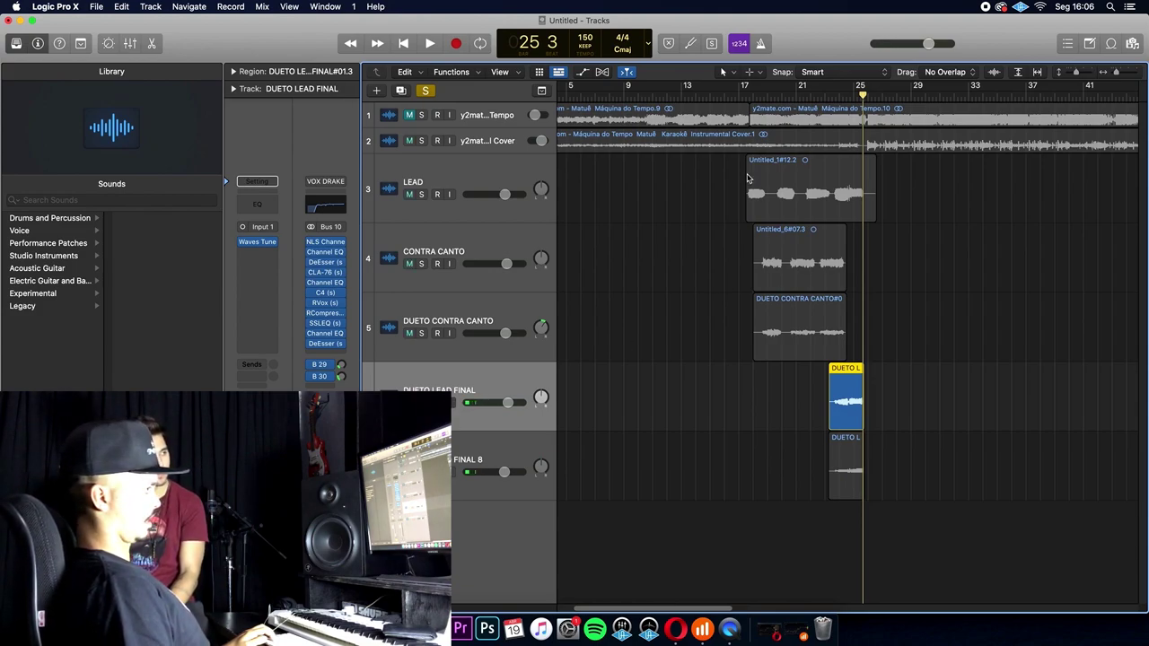
pyautogui.click(826, 94)
pyautogui.press('space')
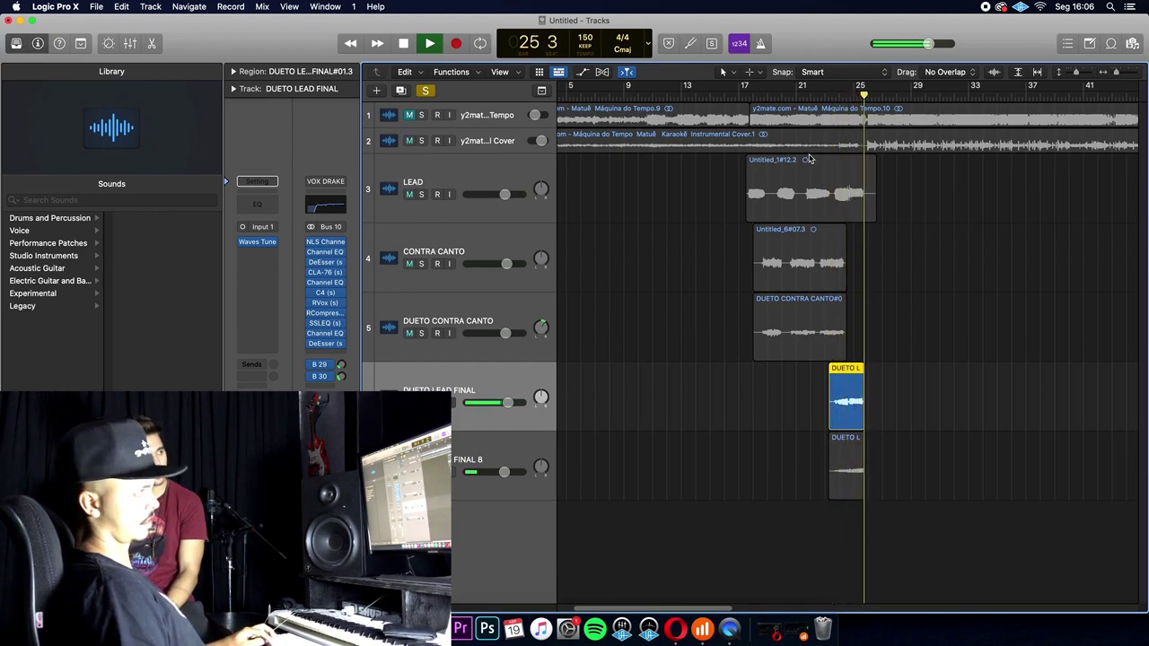
# Step: Add LEAD to the solo and play it together with DUETO LEAD FINAL from about bar 22
pyautogui.click(422, 195)
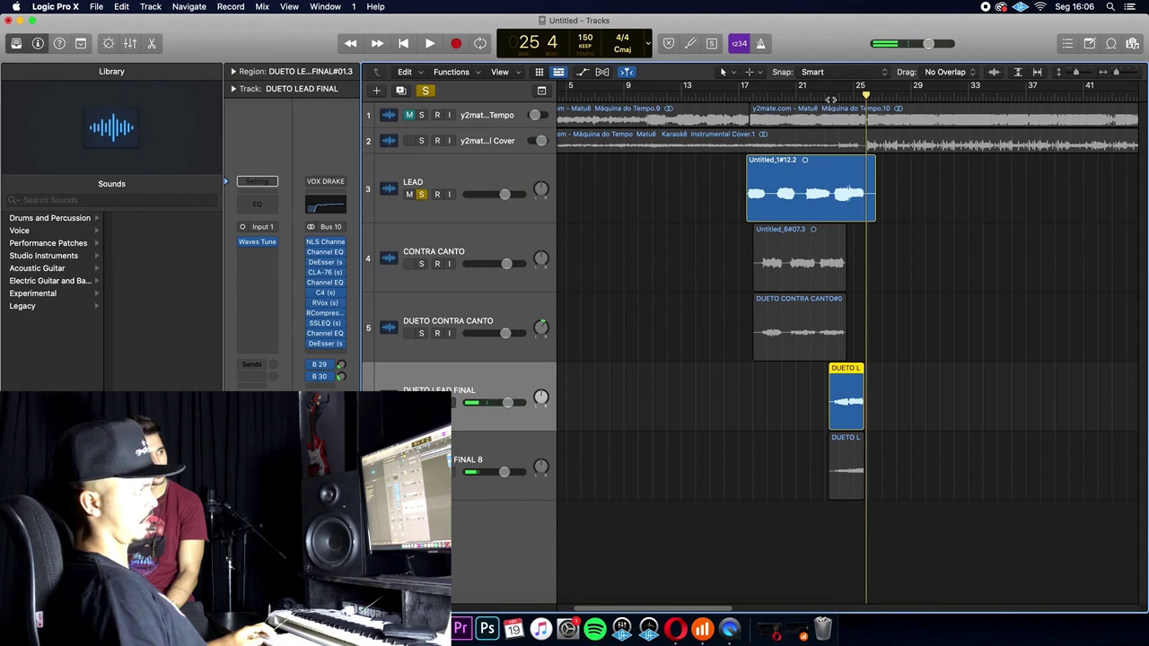
pyautogui.doubleClick(832, 100)
pyautogui.click(813, 96)
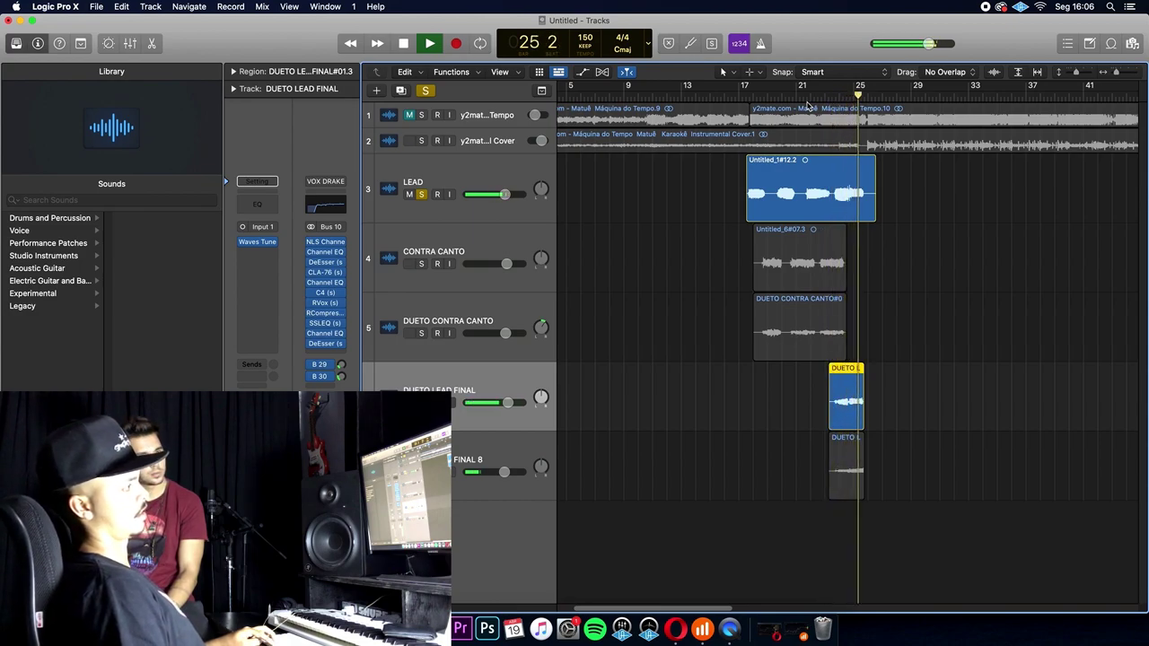
pyautogui.press('space')
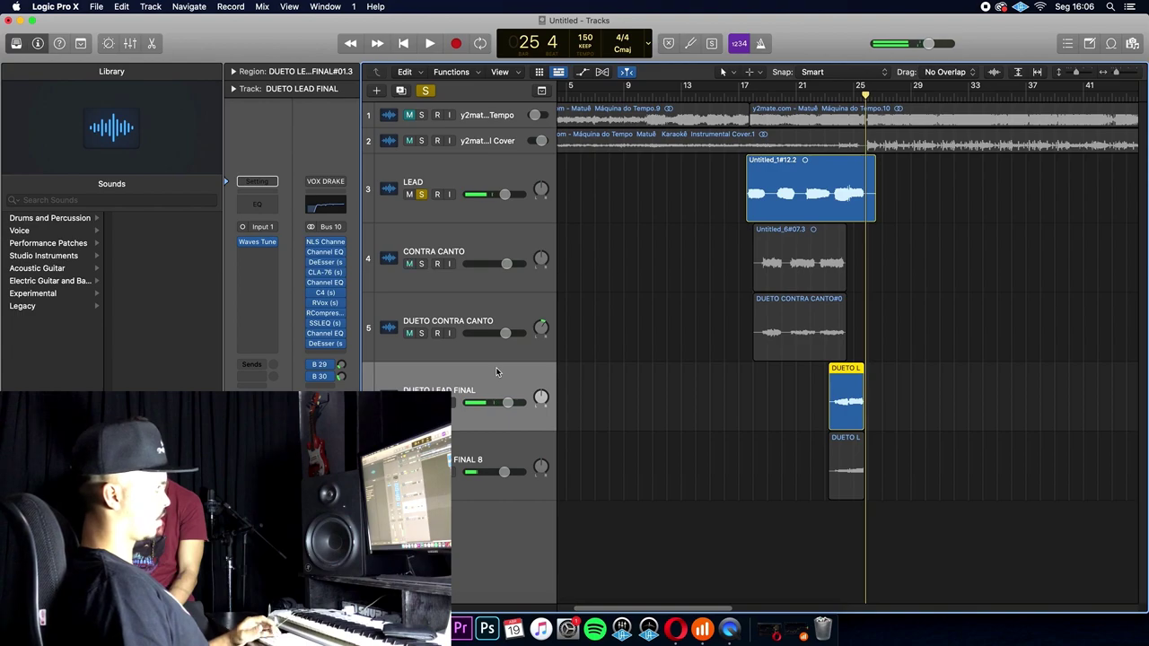
# Step: Remove the LEAD solo and play only DUETO LEAD FINAL 8 soloed from bar 23, then stop
pyautogui.click(422, 195)
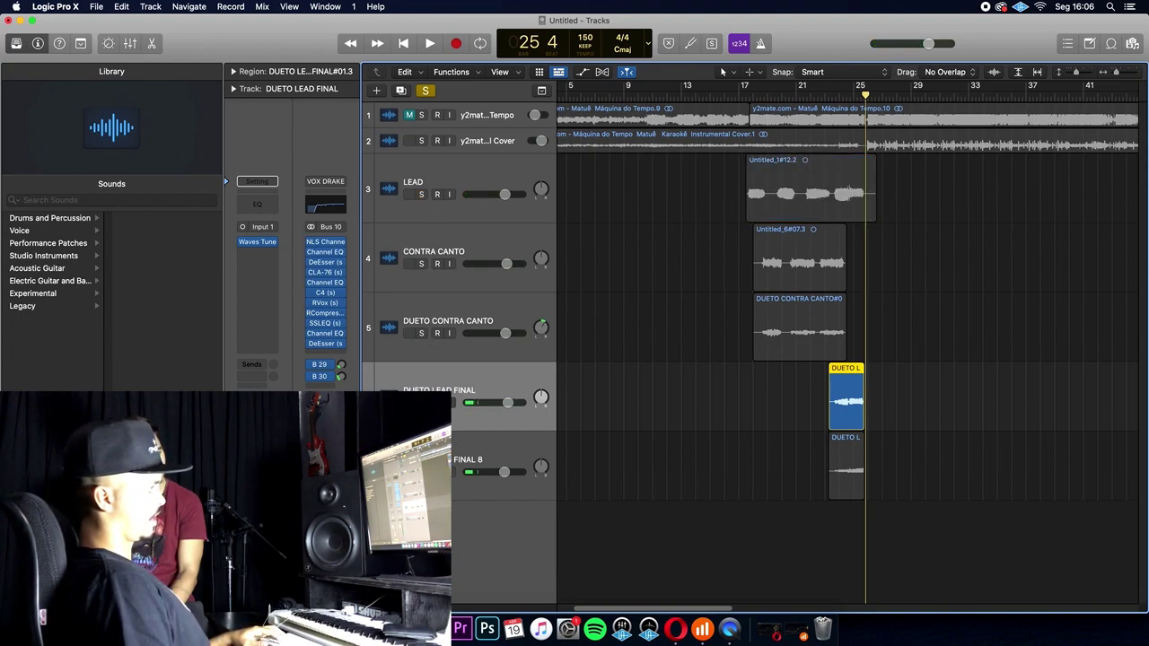
pyautogui.keyDown('shift'); pyautogui.click(845, 467); pyautogui.keyUp('shift')
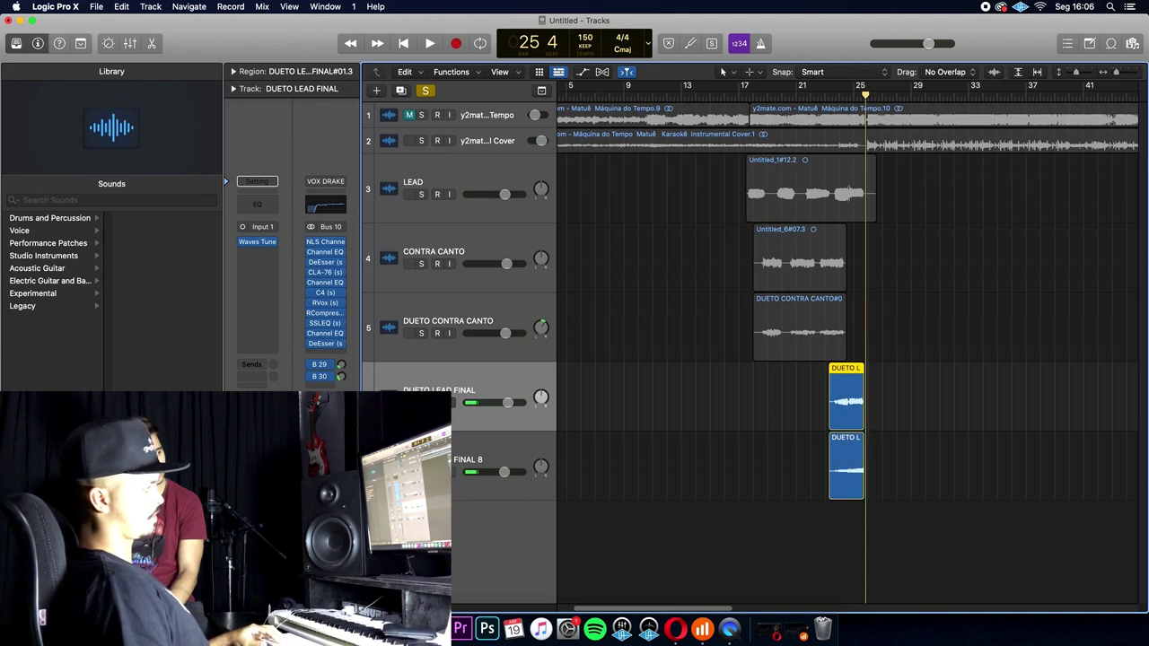
pyautogui.click(502, 490)
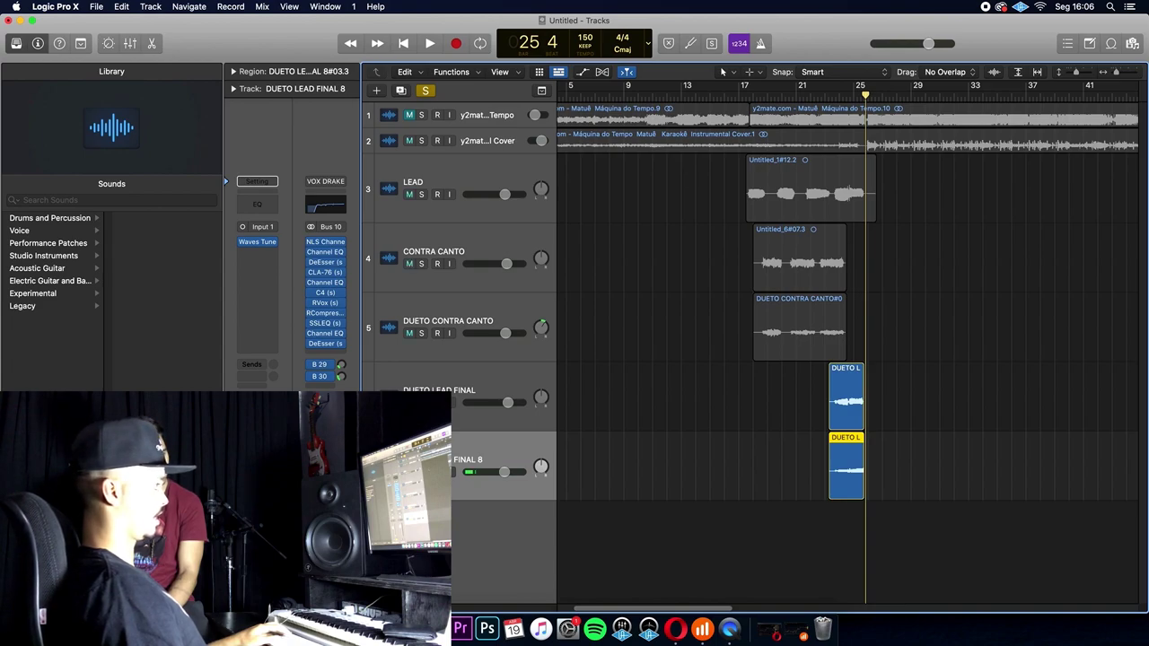
pyautogui.click(828, 102)
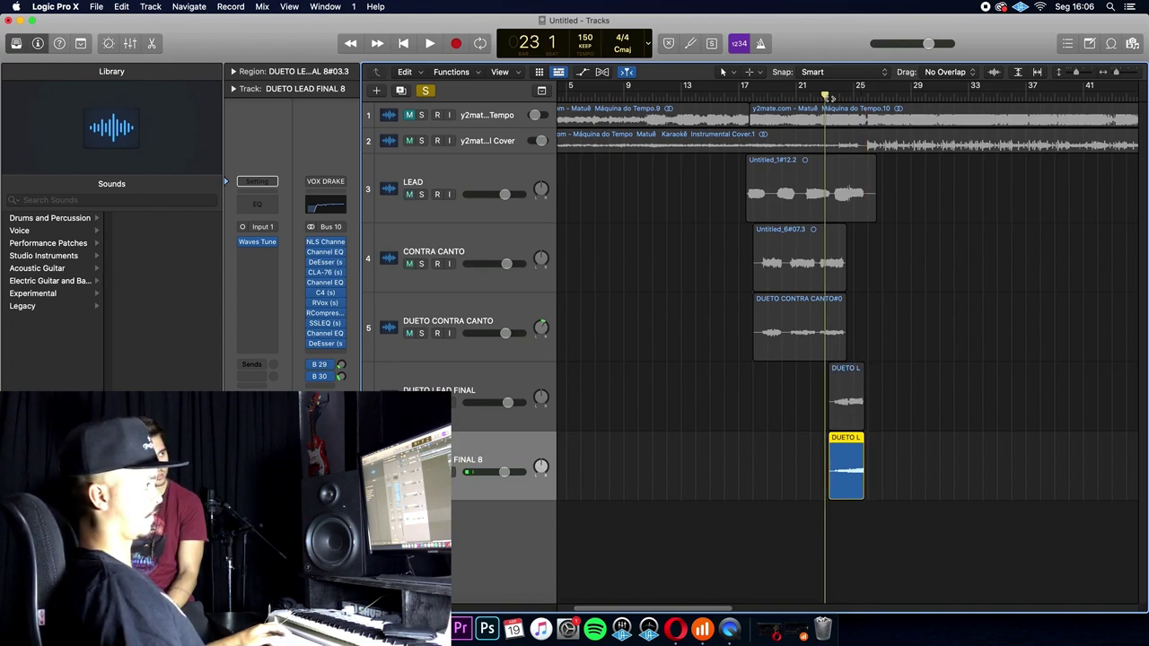
pyautogui.press('space')
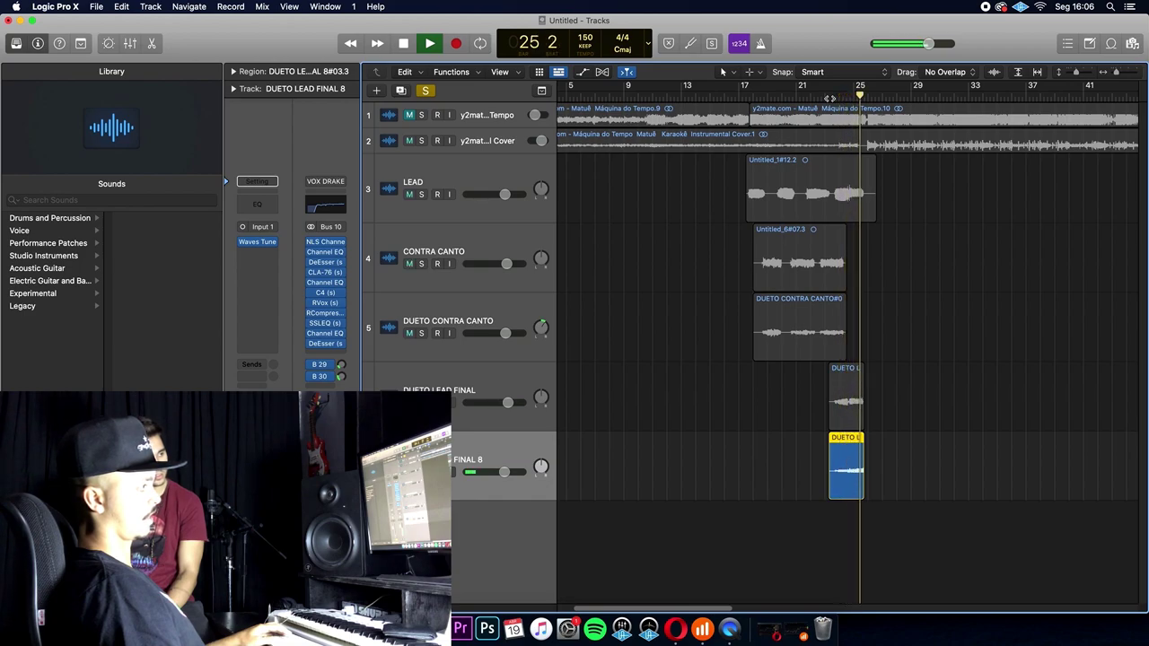
pyautogui.press('space')
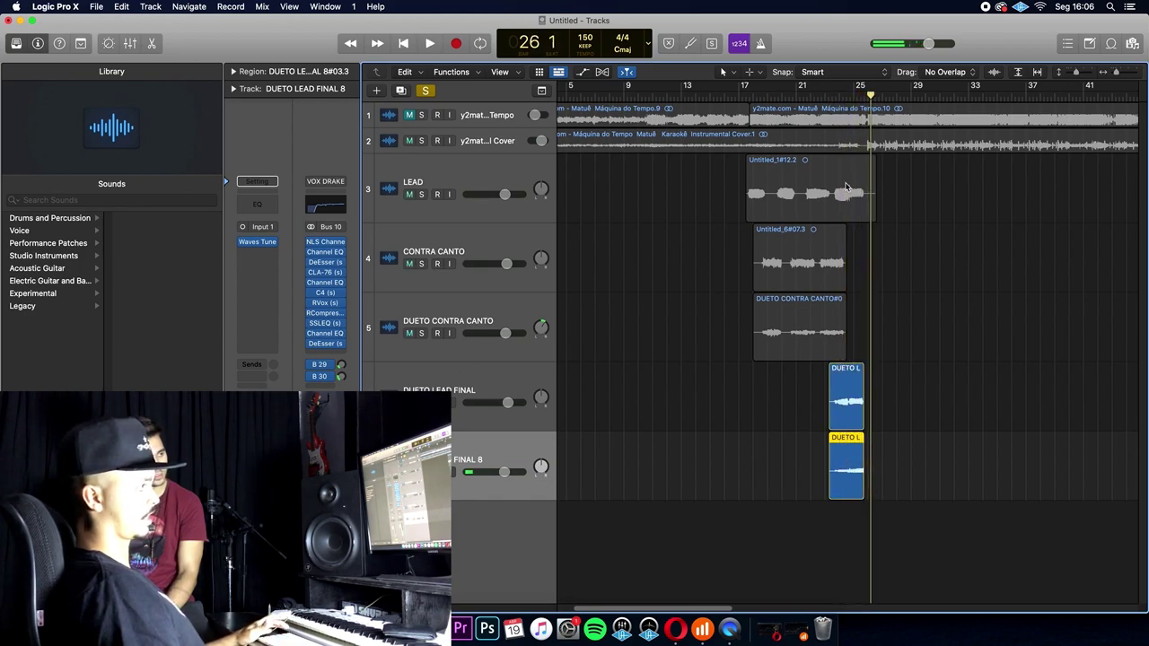
# Step: Play the two DUETO LEAD FINAL tracks soloed together from about bar 23, and stop
pyautogui.press('space')
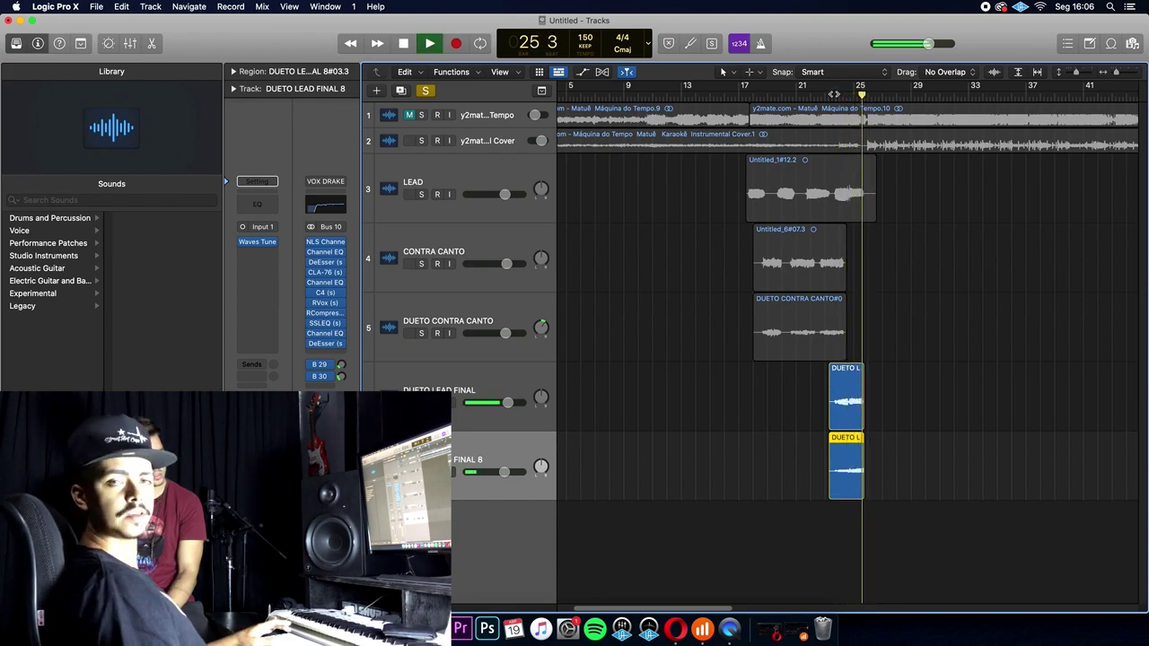
pyautogui.press('space')
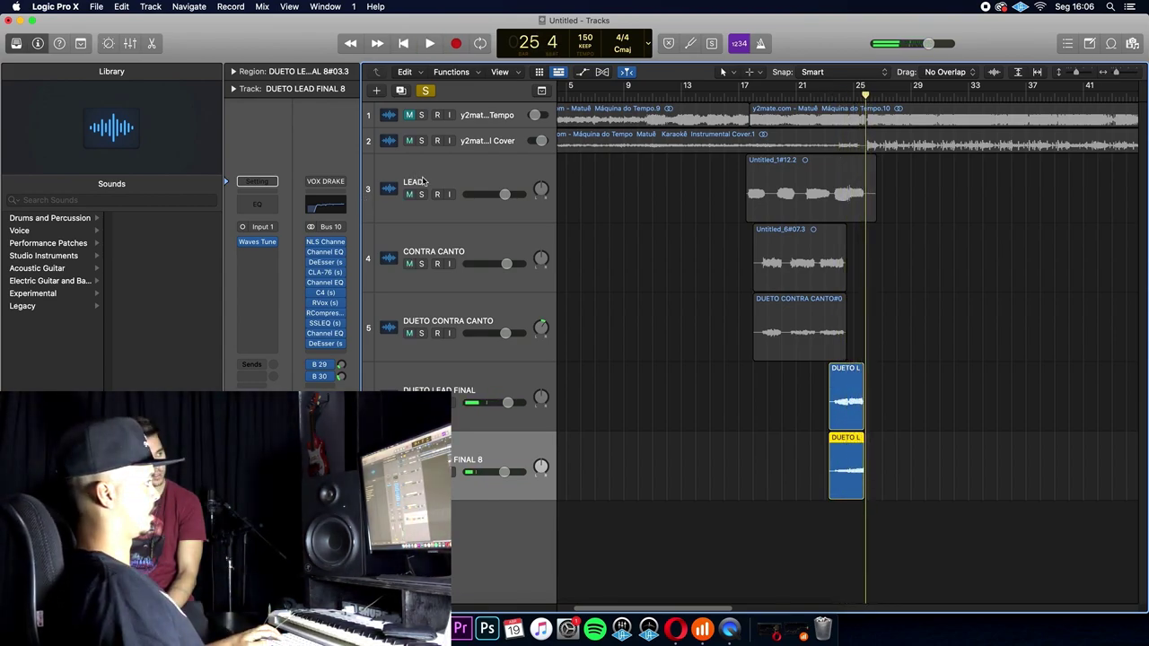
# Step: Add LEAD to the solo, play it with both DUETO LEAD FINAL tracks from about bar 23, and stop
pyautogui.keyDown('shift'); pyautogui.click(842, 162); pyautogui.keyUp('shift')
pyautogui.press('s')
pyautogui.doubleClick(827, 99)
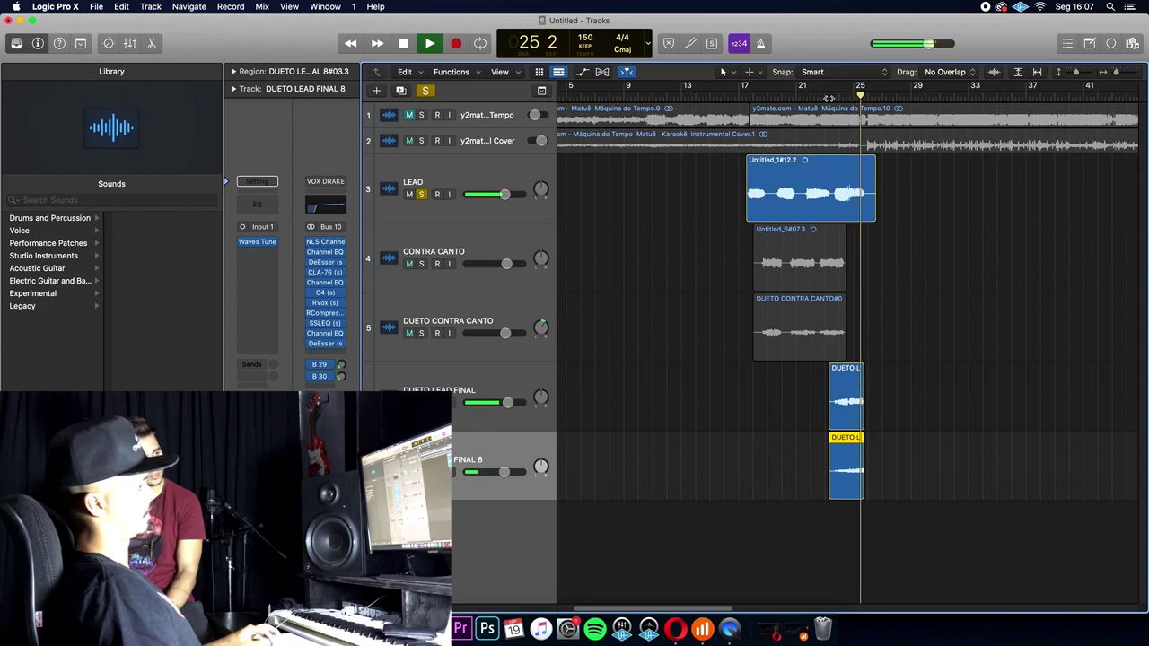
pyautogui.press('space')
# Step: Clear all solos and play all the vocal tracks together from bar 17 with the two backing tracks muted, then stop
pyautogui.click(419, 193)
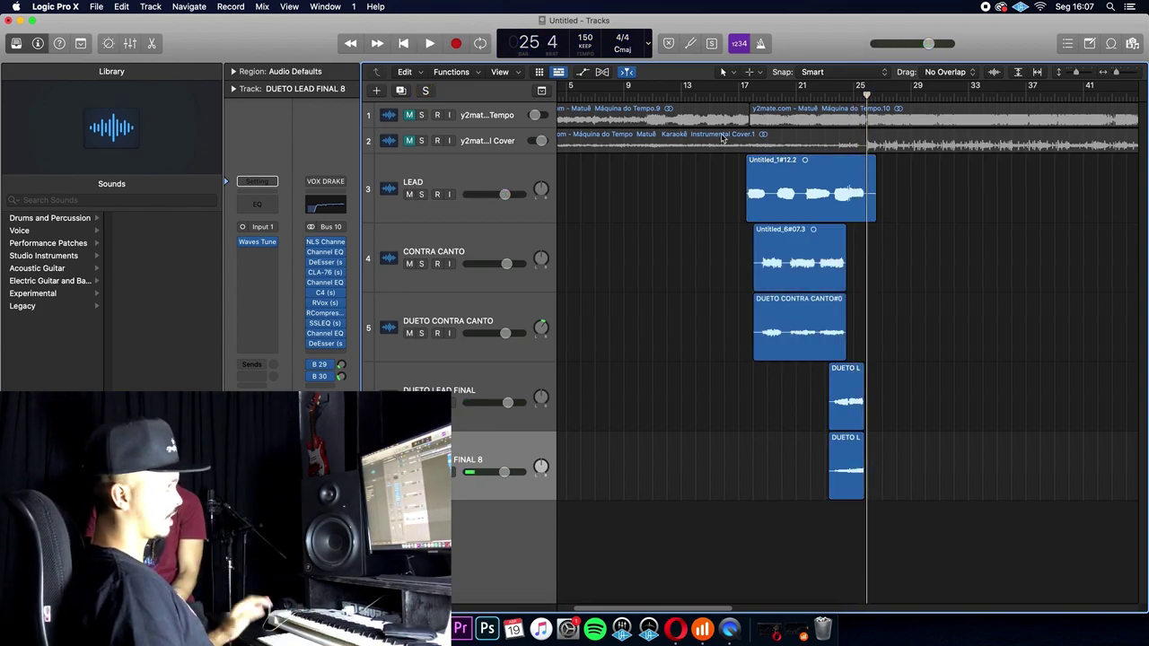
pyautogui.moveTo(747, 99); pyautogui.dragTo(739, 96)
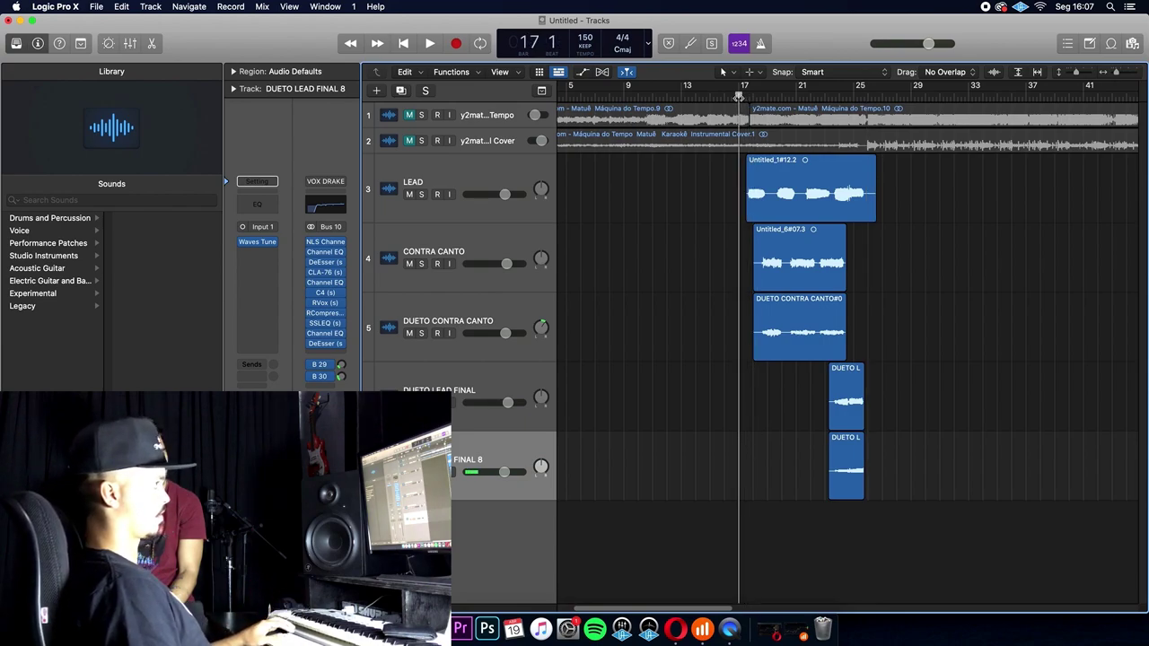
pyautogui.press('space')
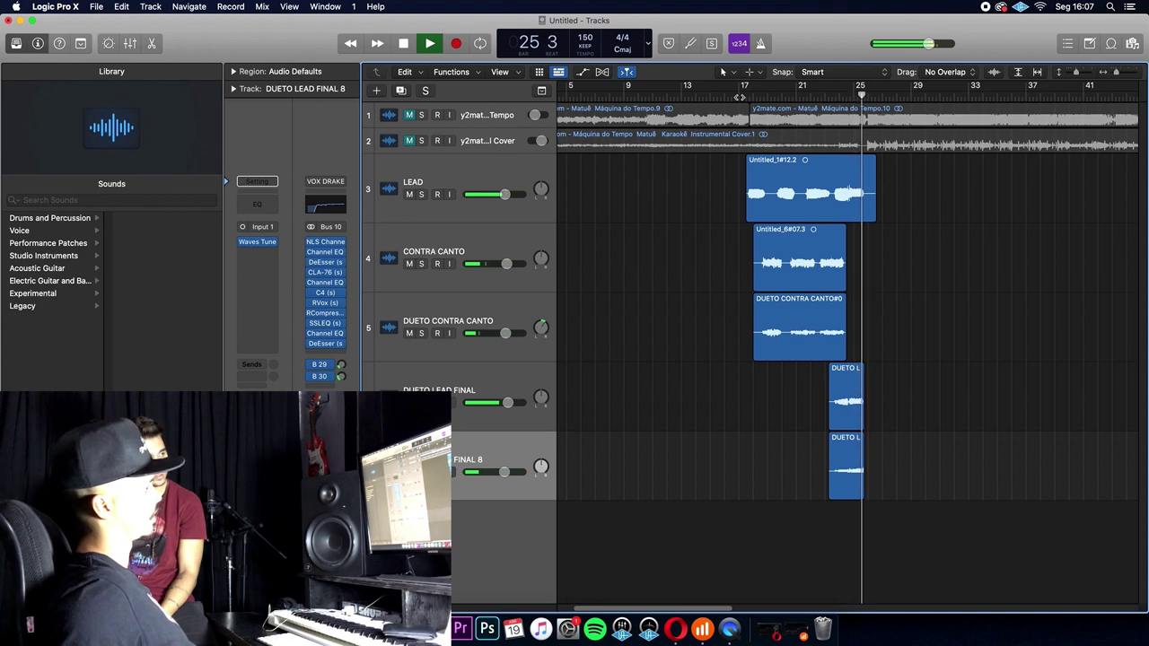
pyautogui.press('space')
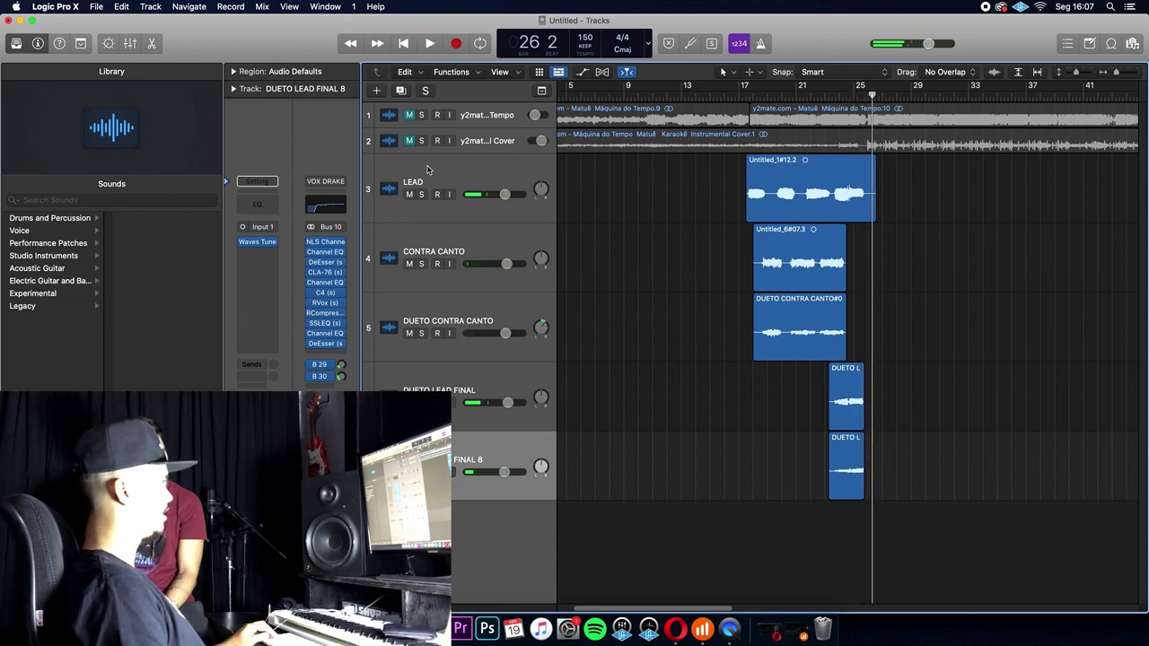
# Step: Unmute the instrumental cover track
pyautogui.click(410, 142)
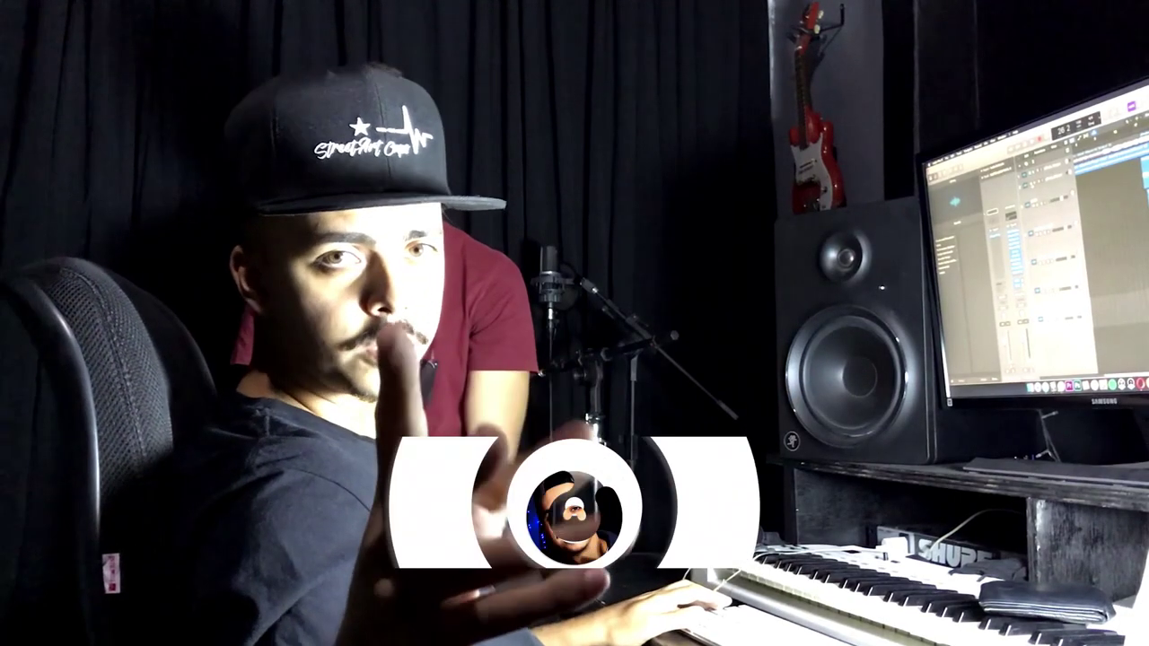